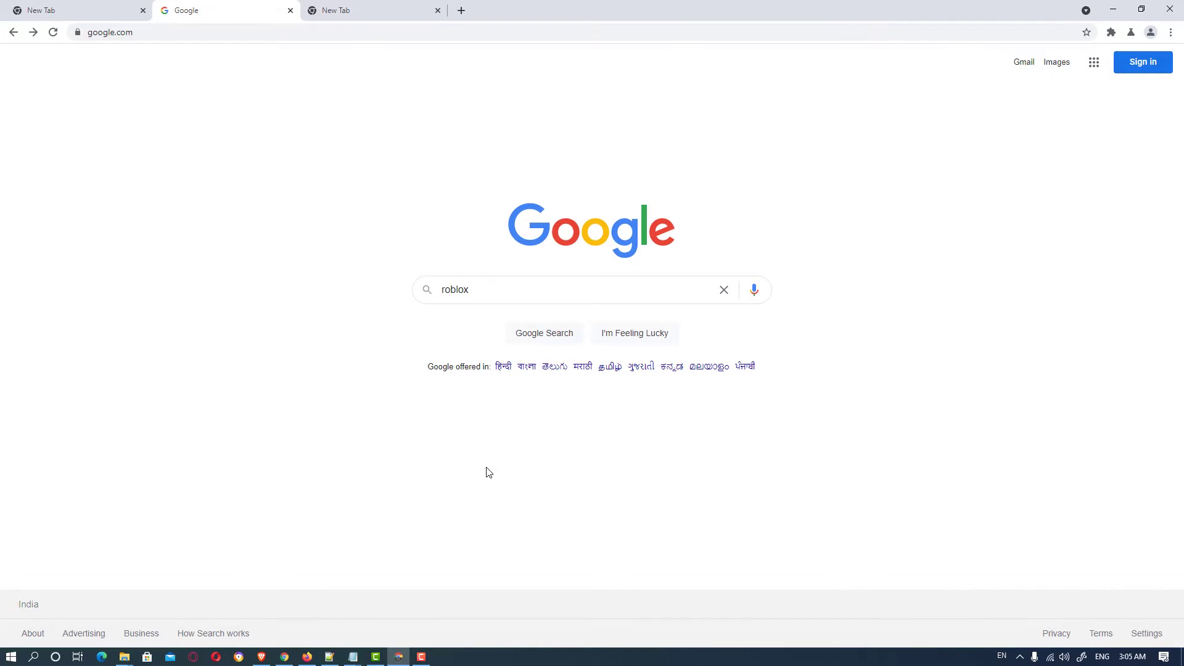
# Run a Google search for 'roblox'
pyautogui.click(507, 294)
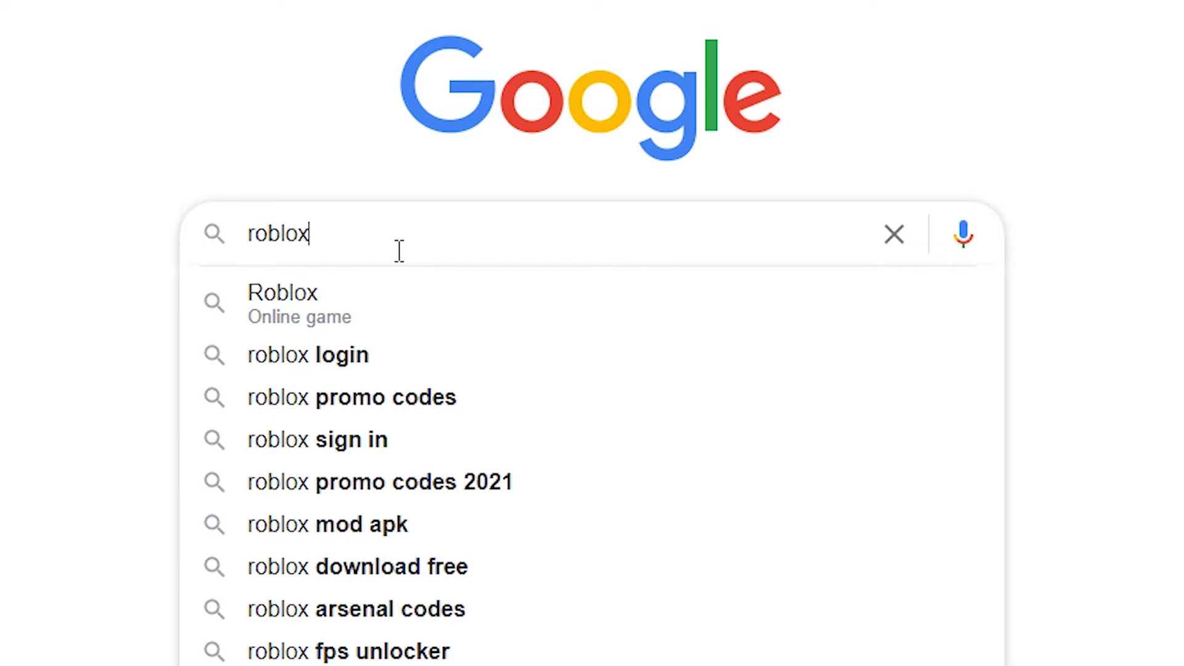
pyautogui.press('Return')
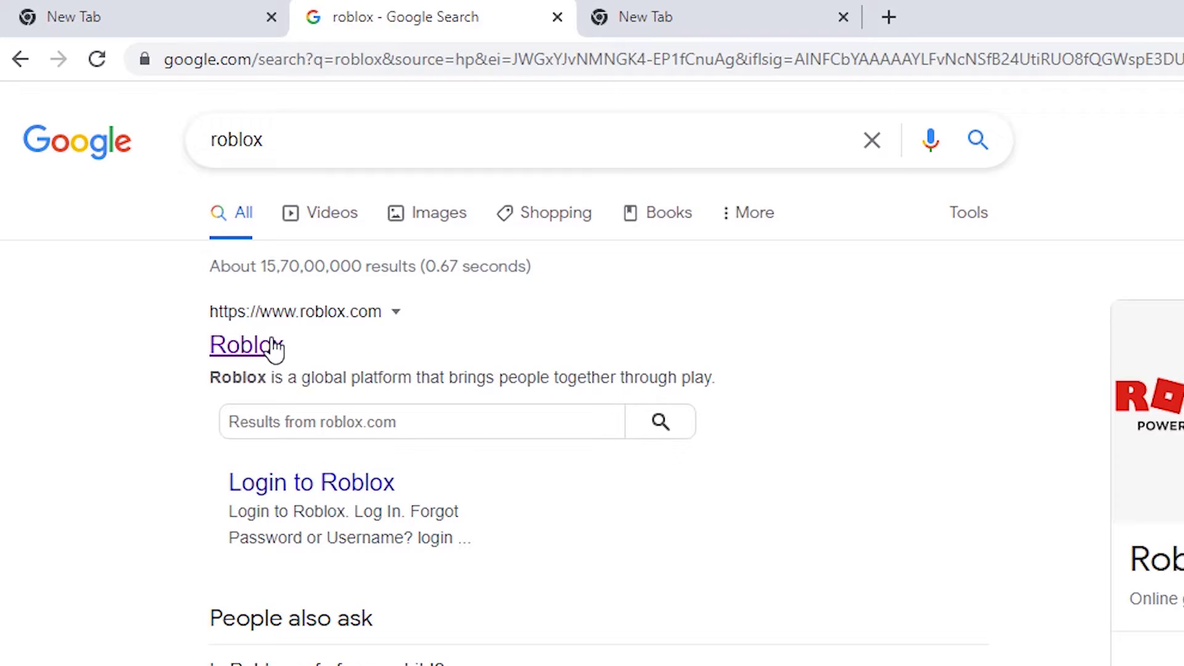
pyautogui.click(273, 349)
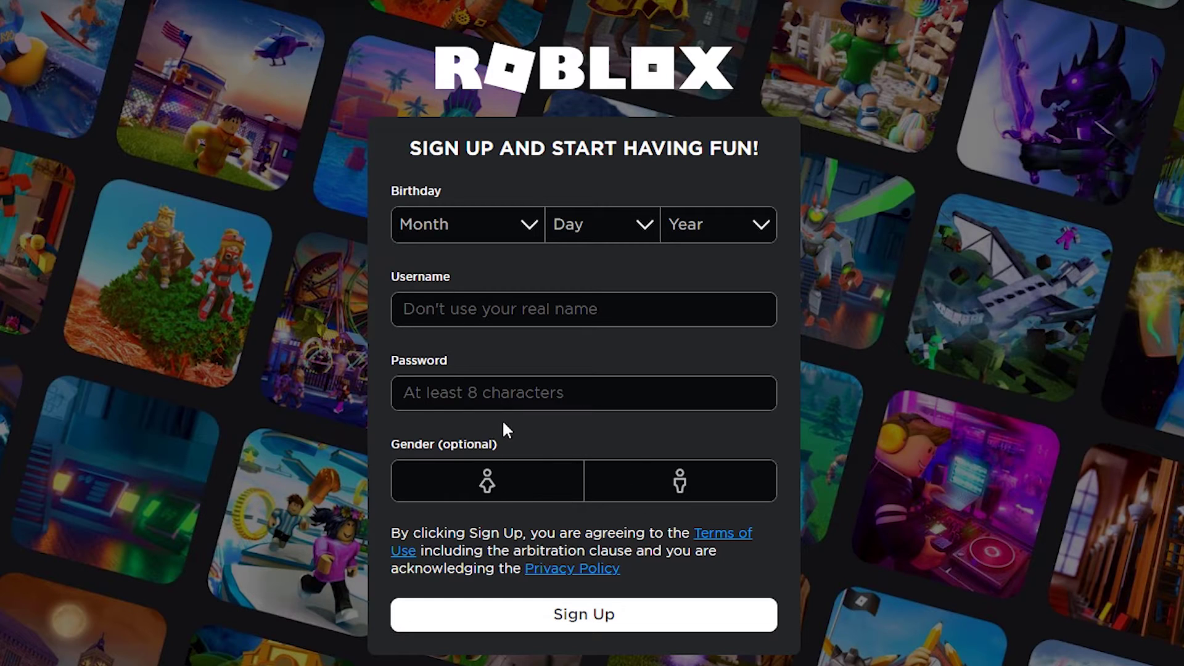
pyautogui.click(498, 231)
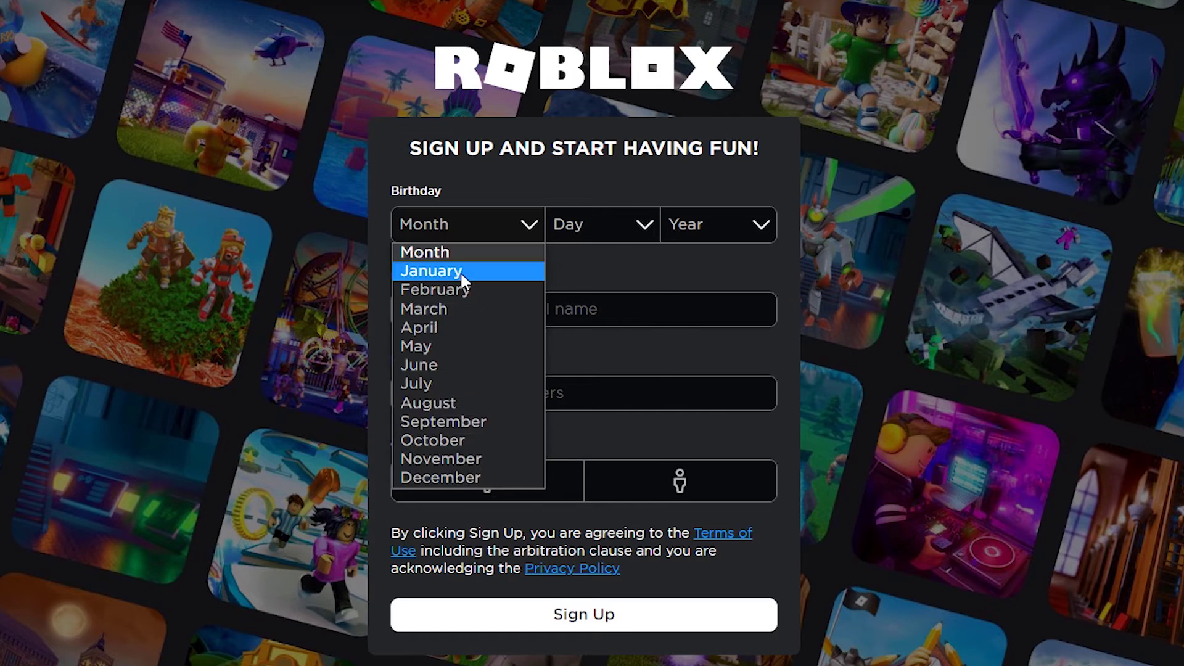
pyautogui.click(461, 270)
pyautogui.click(602, 225)
pyautogui.click(588, 297)
pyautogui.click(712, 227)
pyautogui.scroll(-3, 708, 370)
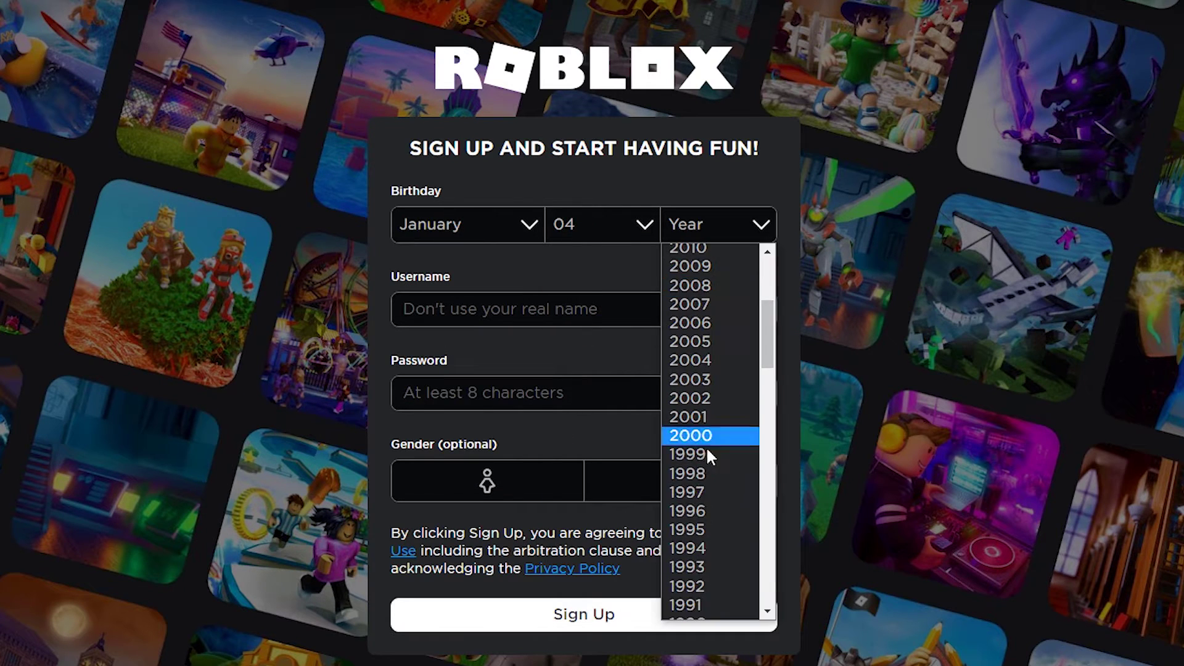
pyautogui.click(705, 489)
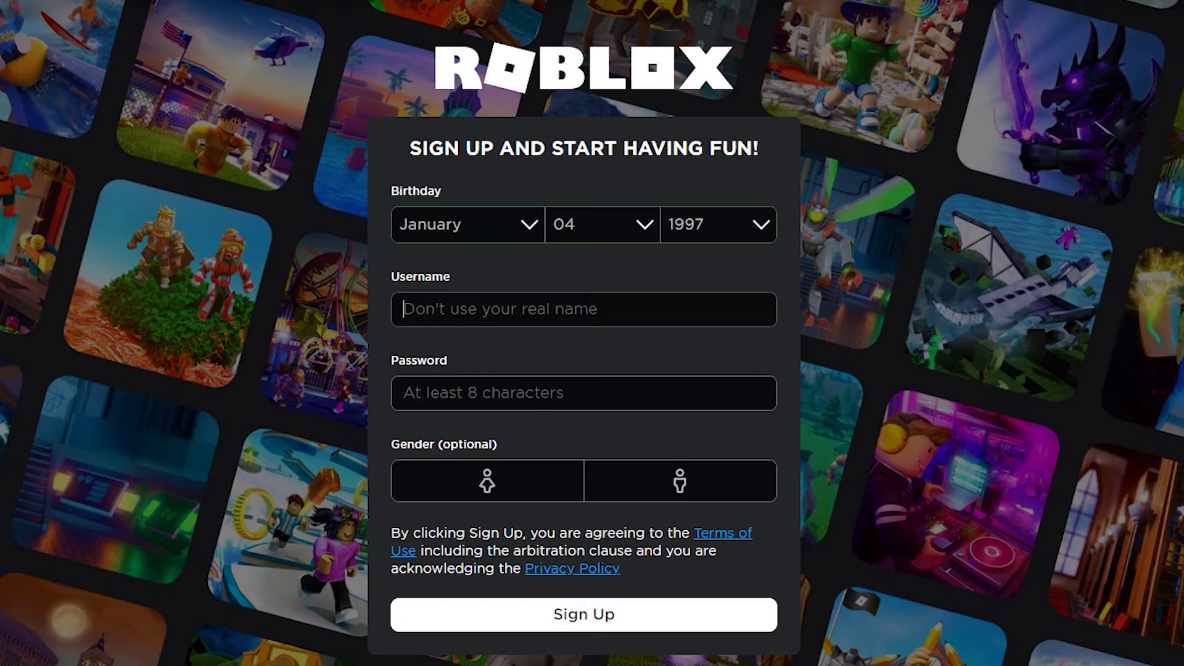
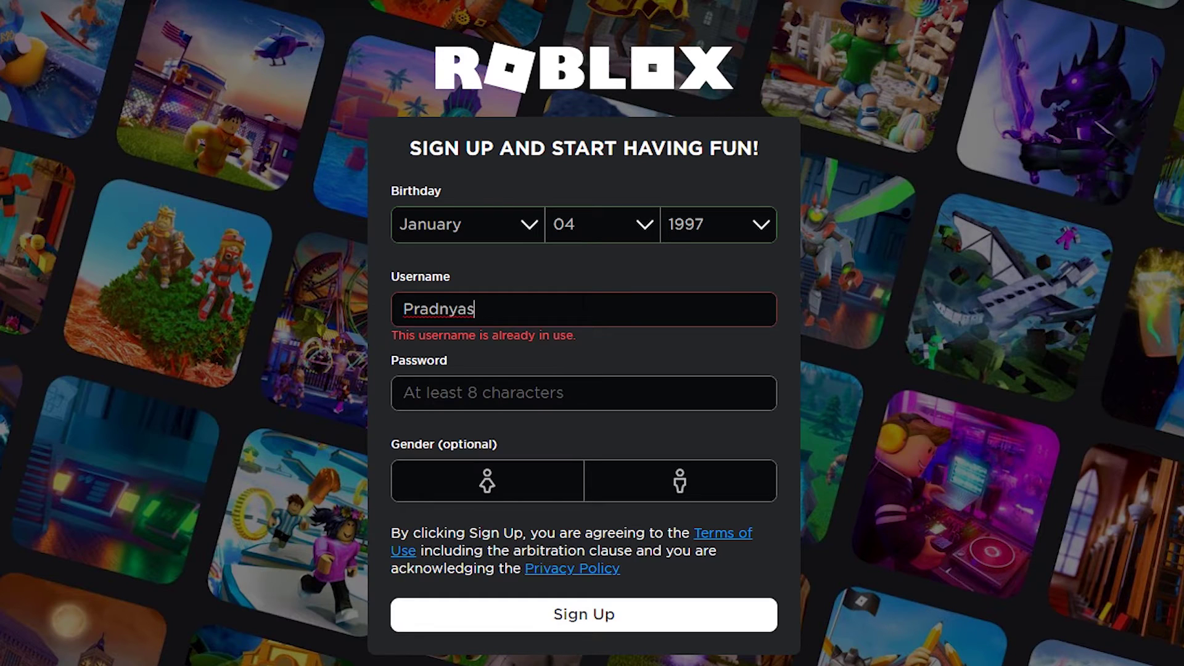
# Enter a username and password, choose male gender, and submit the sign-up form
pyautogui.hotkey('ctrl', 'a')
pyautogui.press('Tab')
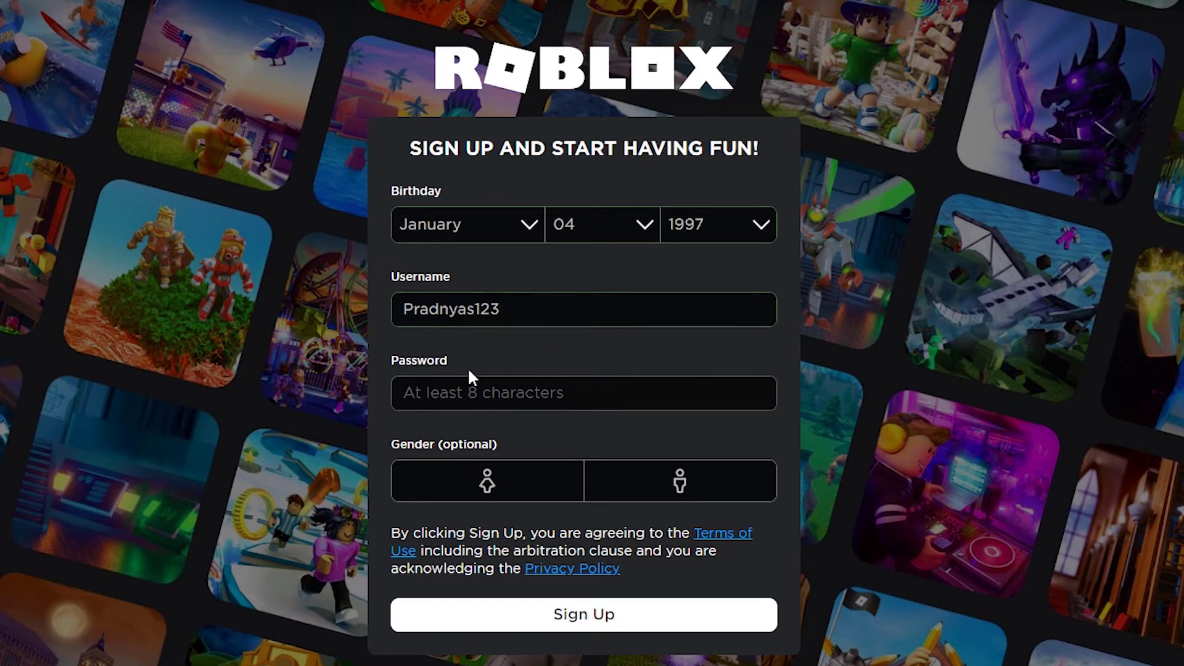
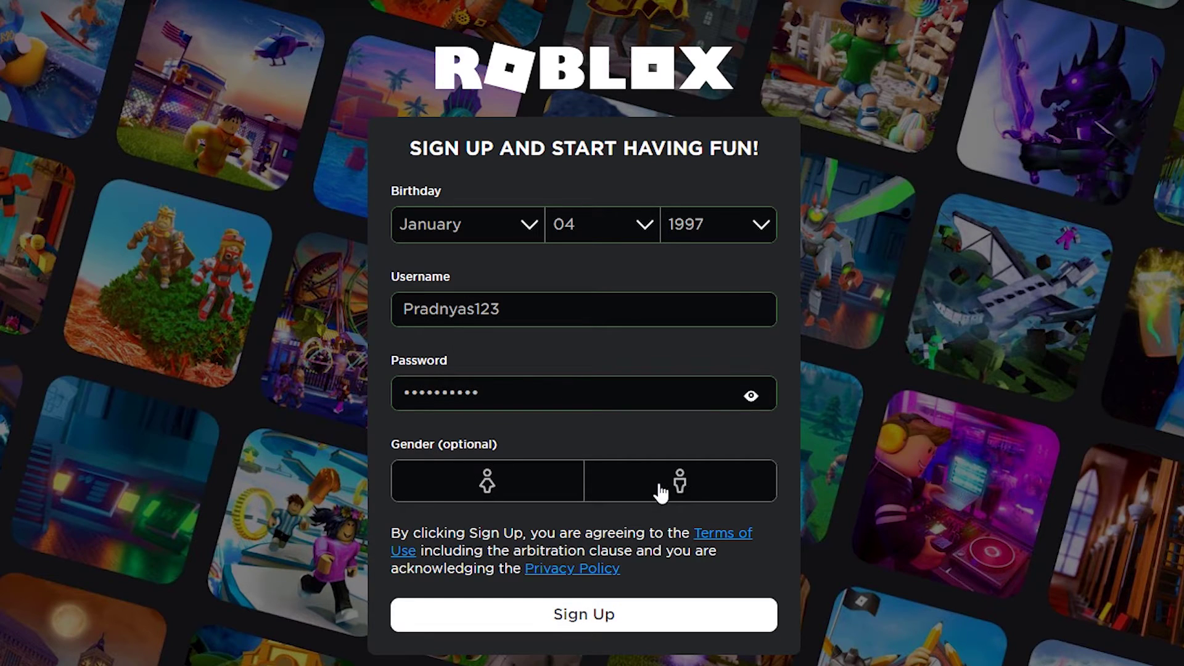
pyautogui.click(674, 487)
pyautogui.click(639, 626)
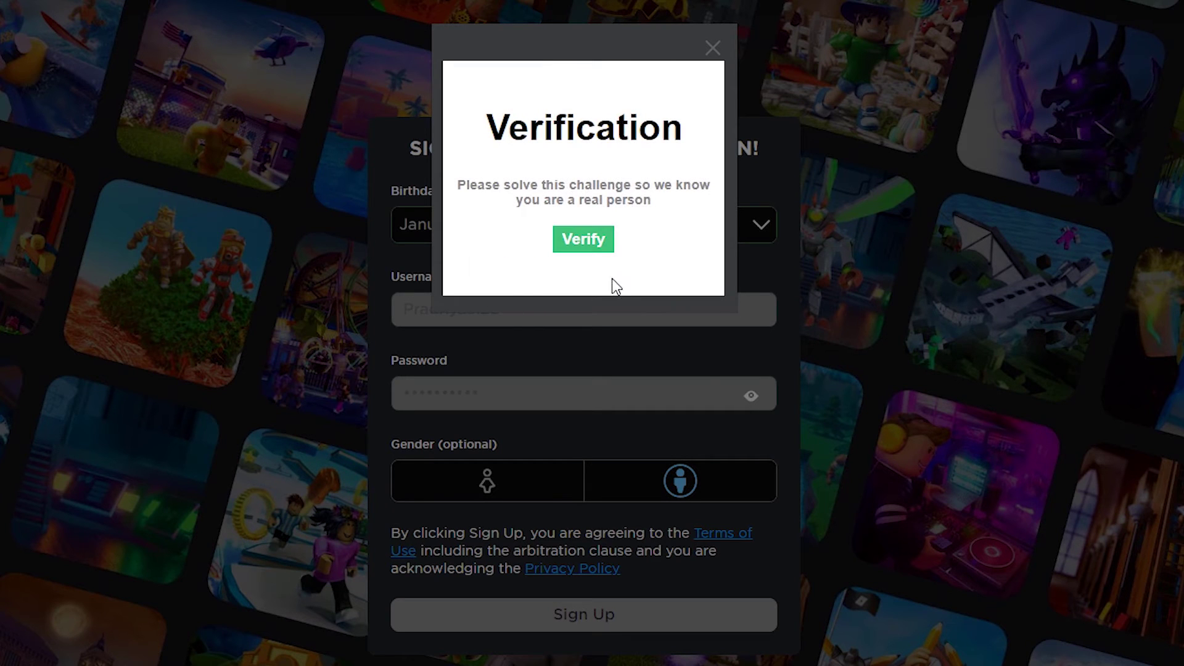
# Start the verification challenge and select the grapes picture
pyautogui.click(593, 260)
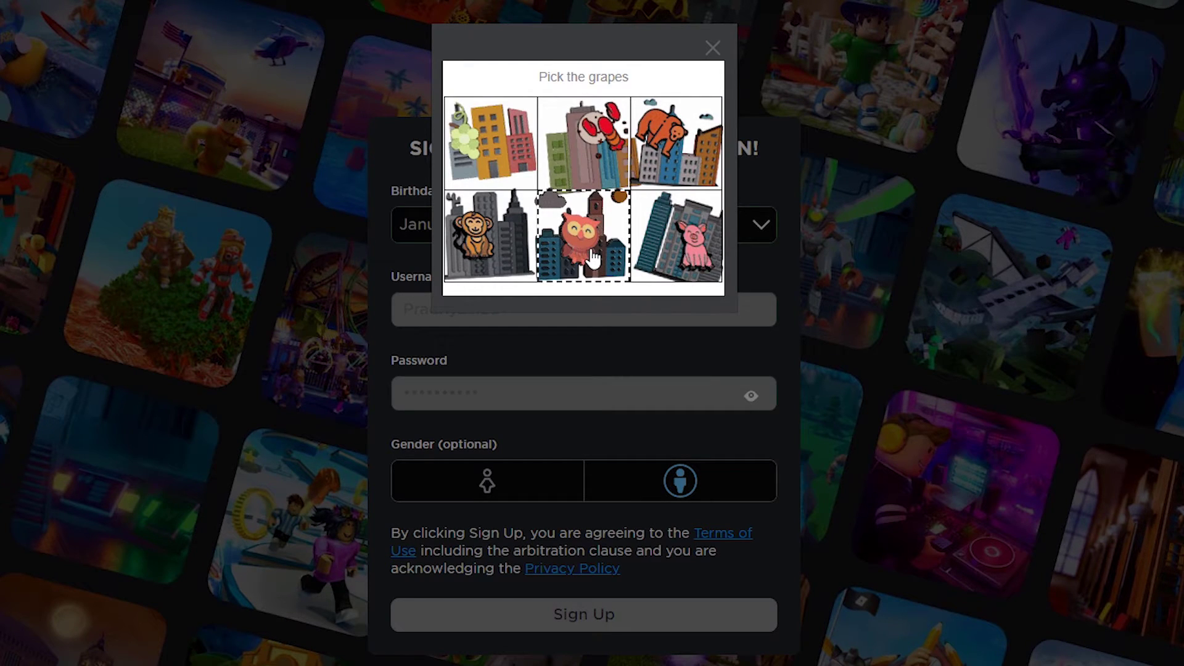
pyautogui.click(519, 149)
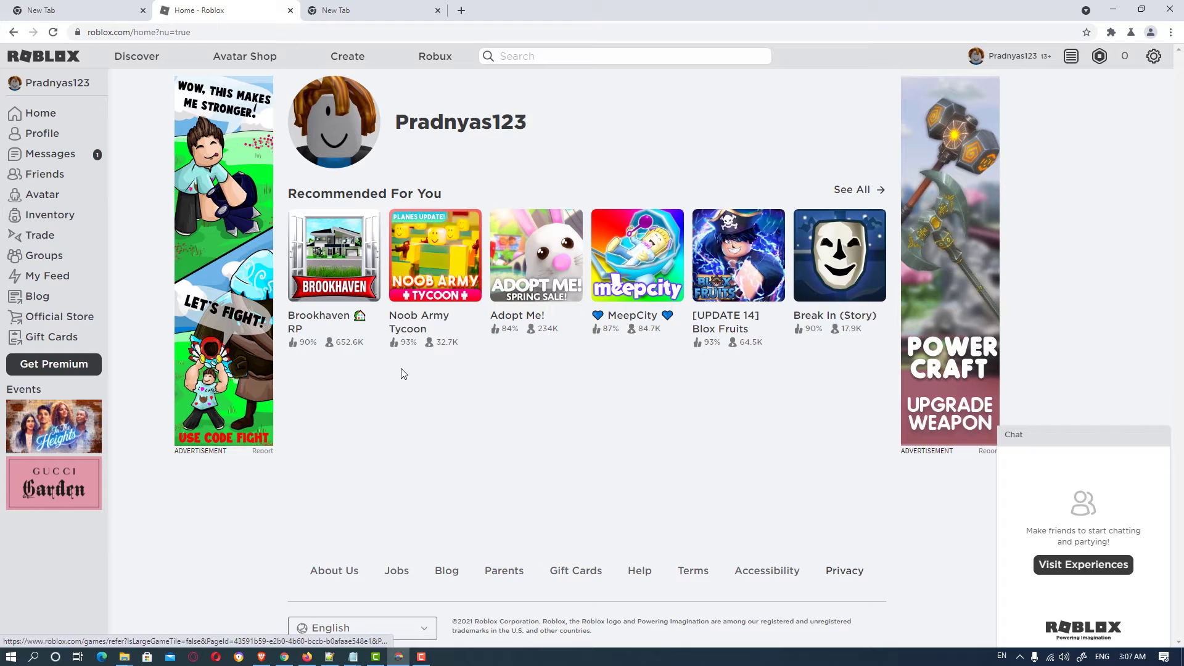
# Open Blox Fruits from Recommended For You and start playing it
pyautogui.click(740, 272)
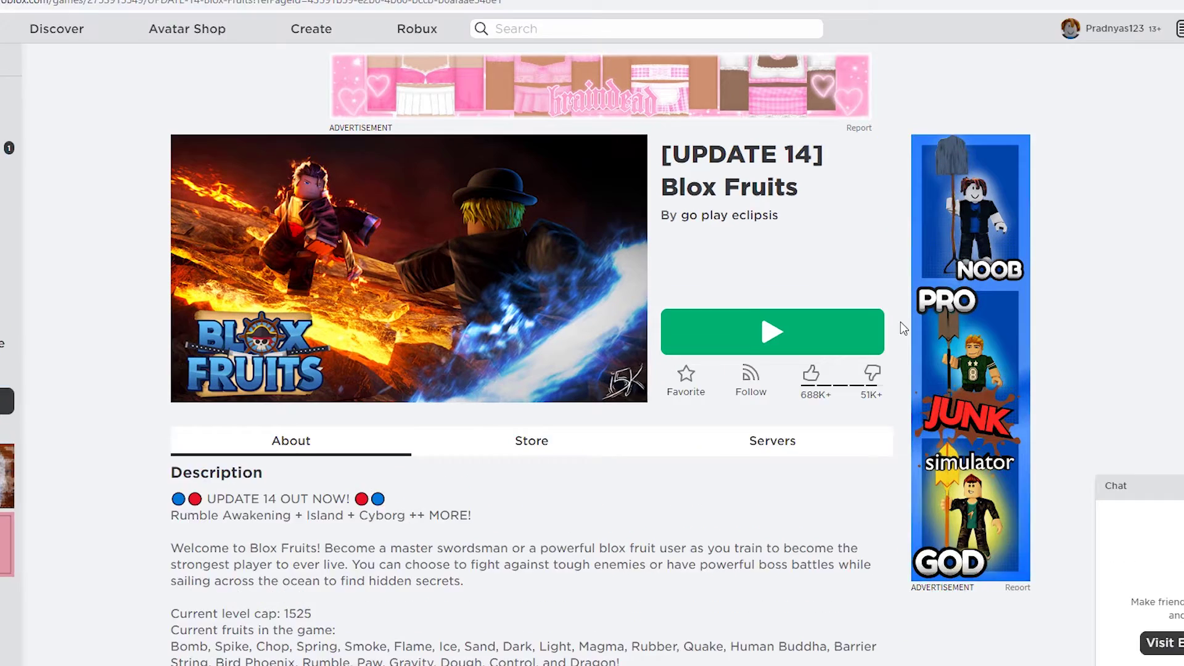
pyautogui.click(774, 344)
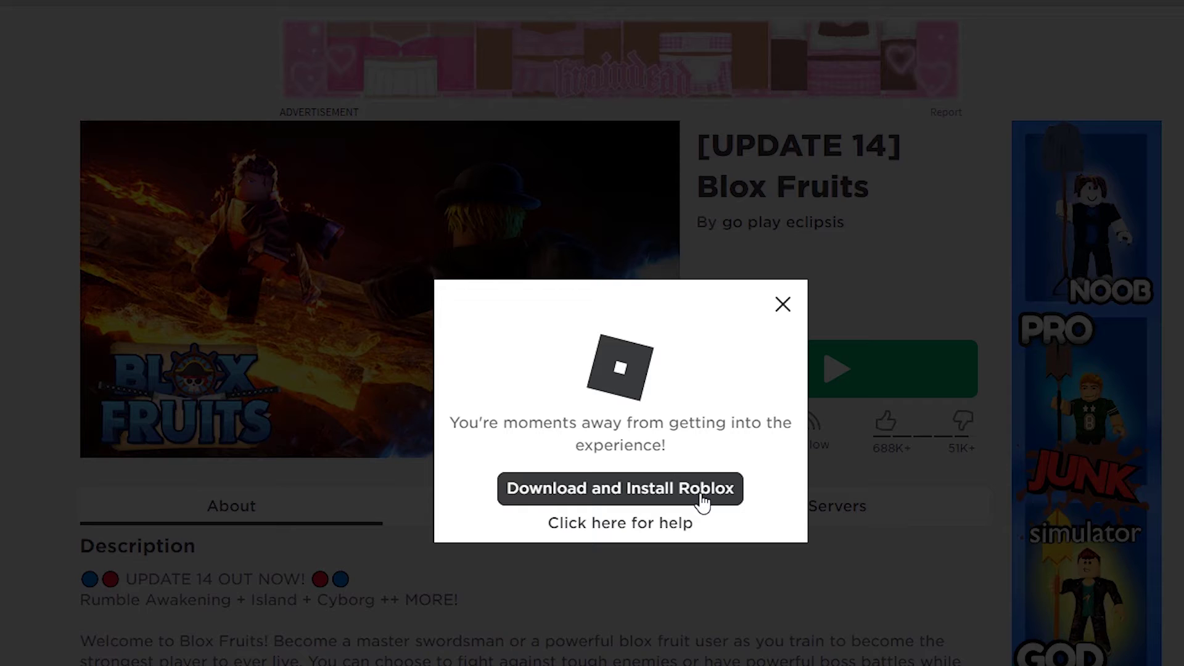
# Download the Roblox installer with Internet Download Manager, saving it to the Desktop
pyautogui.click(703, 499)
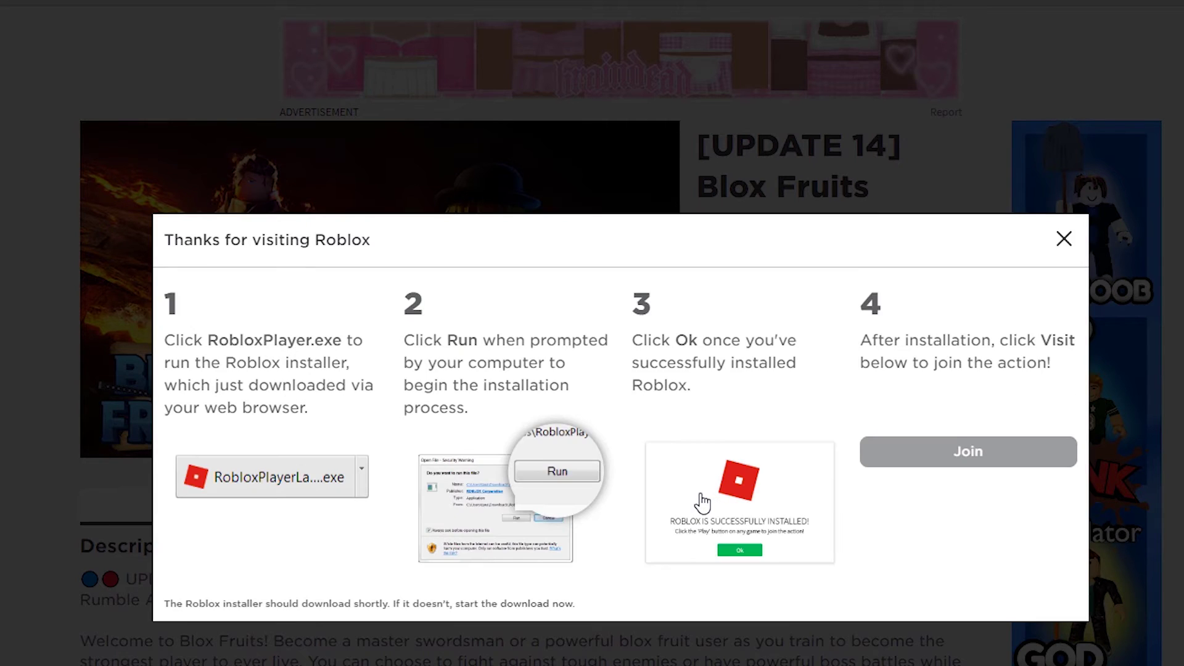
pyautogui.scroll(-1, 707, 398)
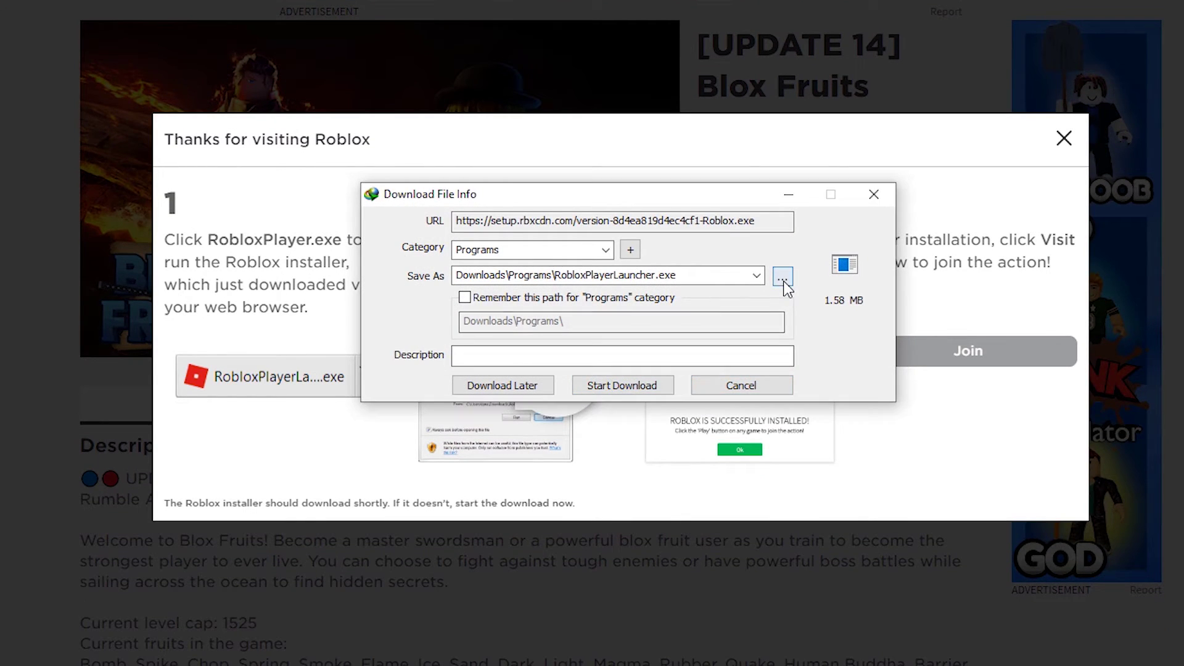
pyautogui.click(783, 277)
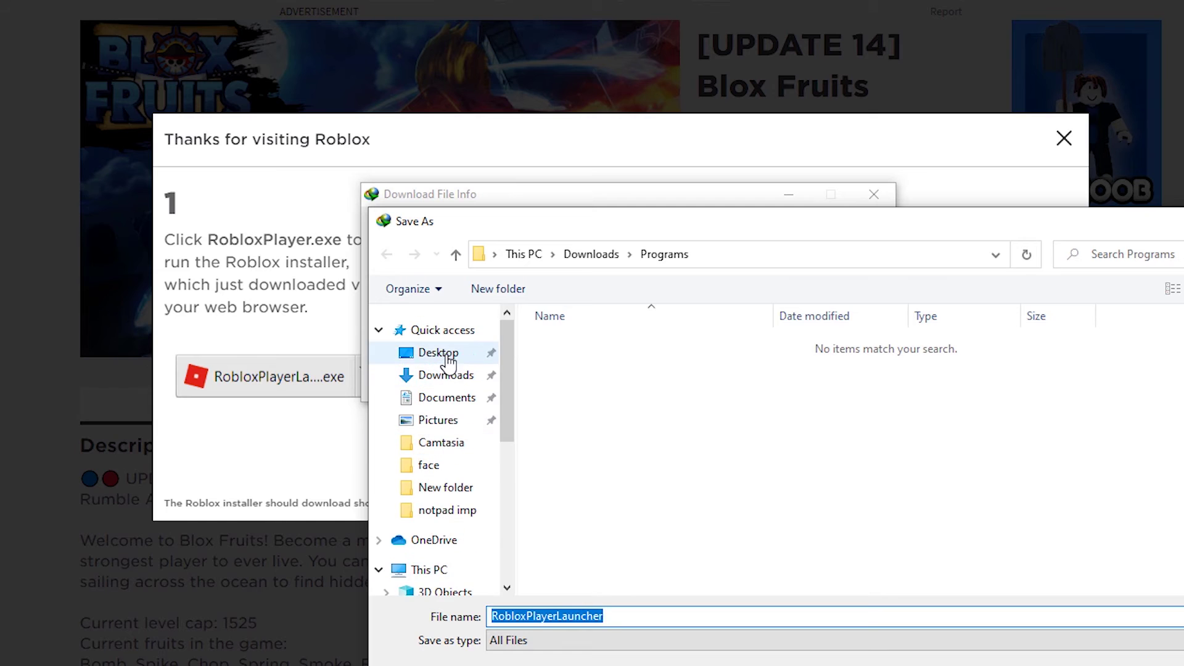
pyautogui.click(438, 353)
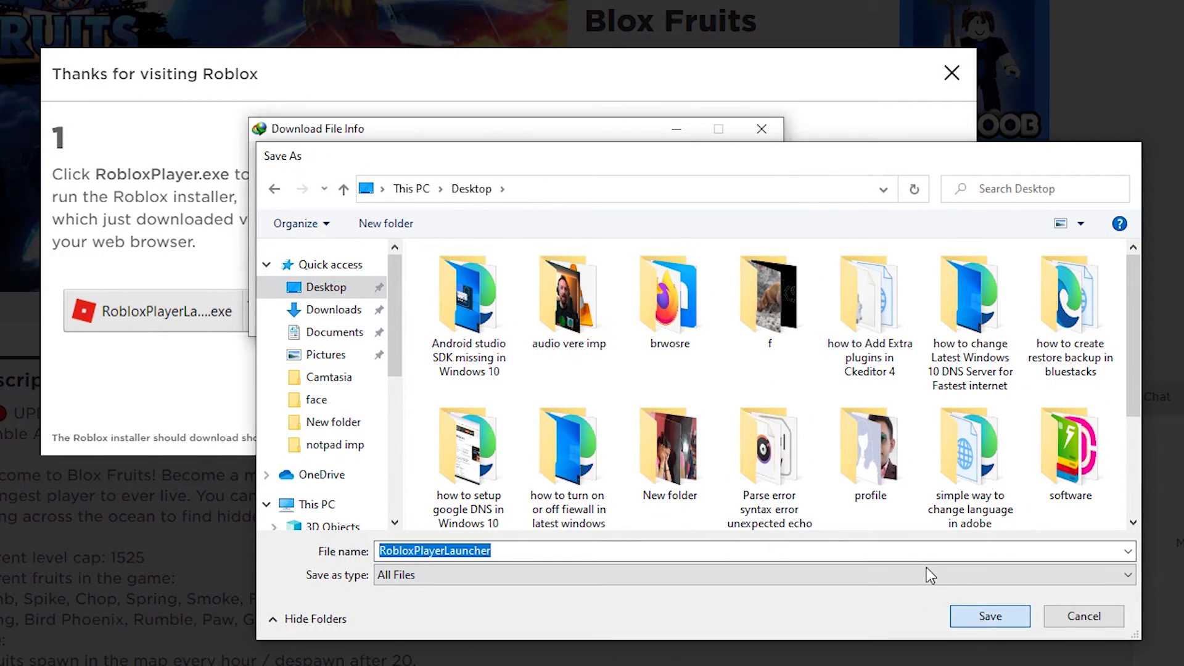
pyautogui.press('Return')
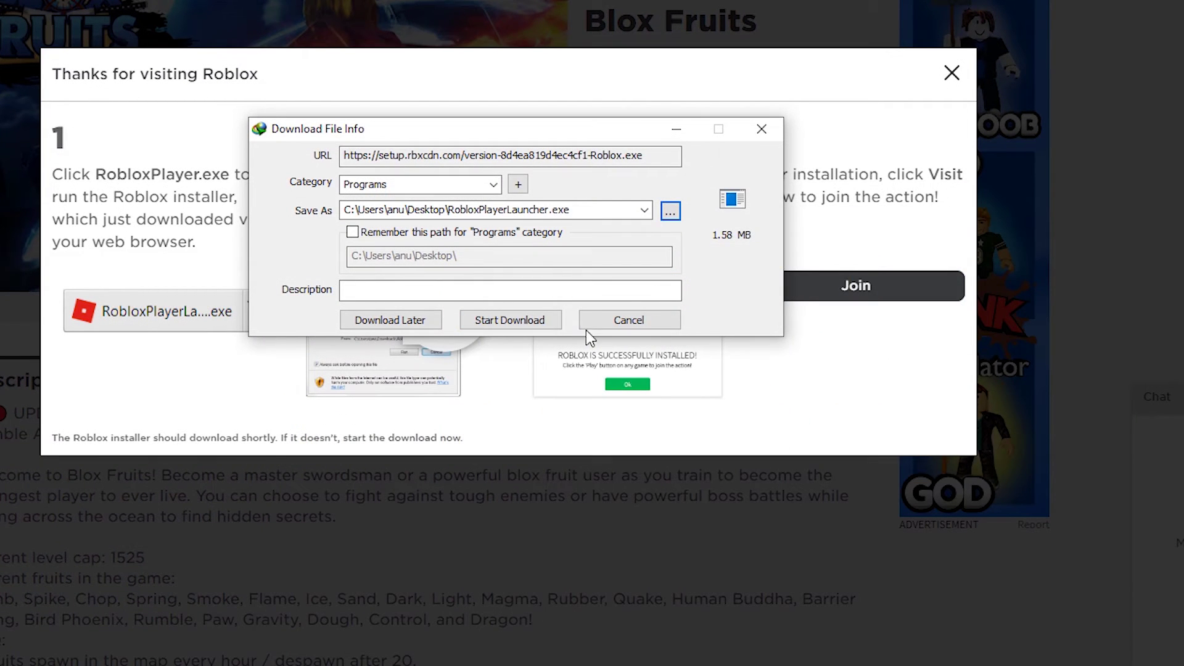
pyautogui.click(542, 320)
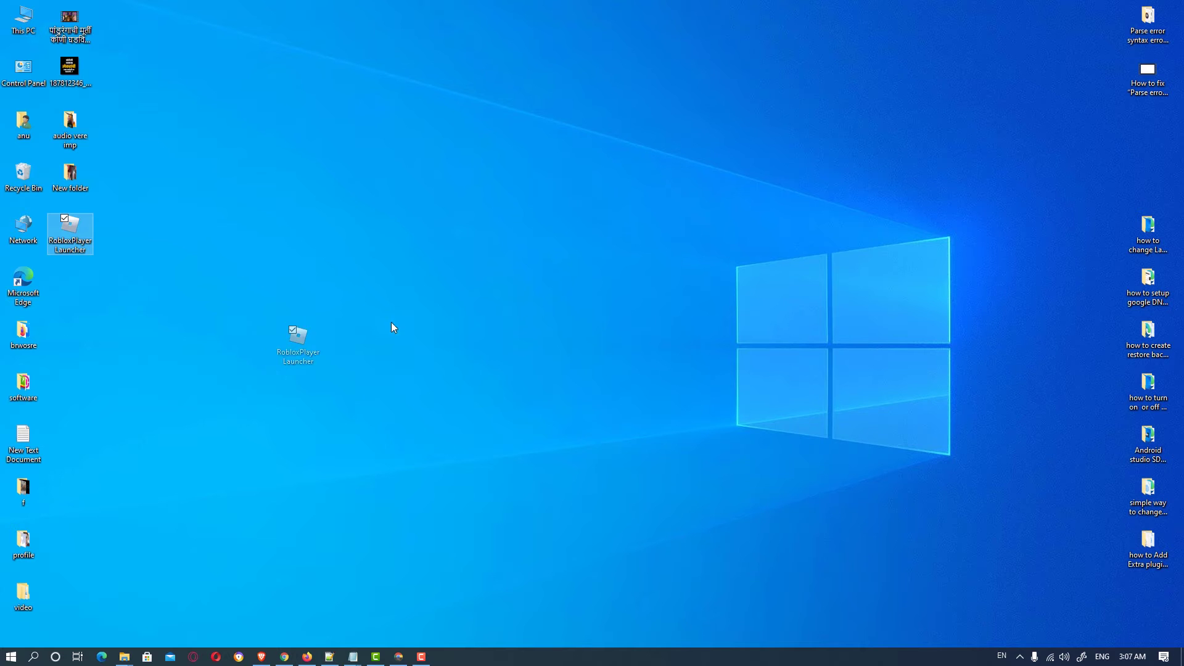
# Move the RobloxPlayerLauncher icon on the desktop and run it to install Roblox
pyautogui.moveTo(391, 324); pyautogui.dragTo(414, 266)
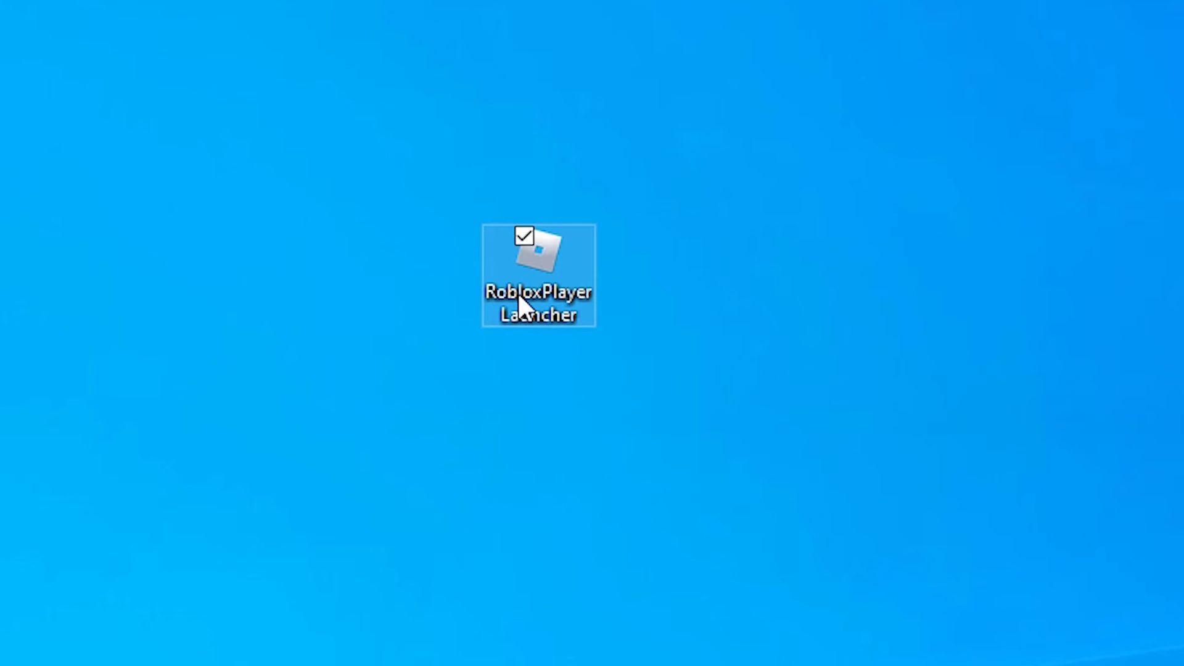
pyautogui.doubleClick(517, 291)
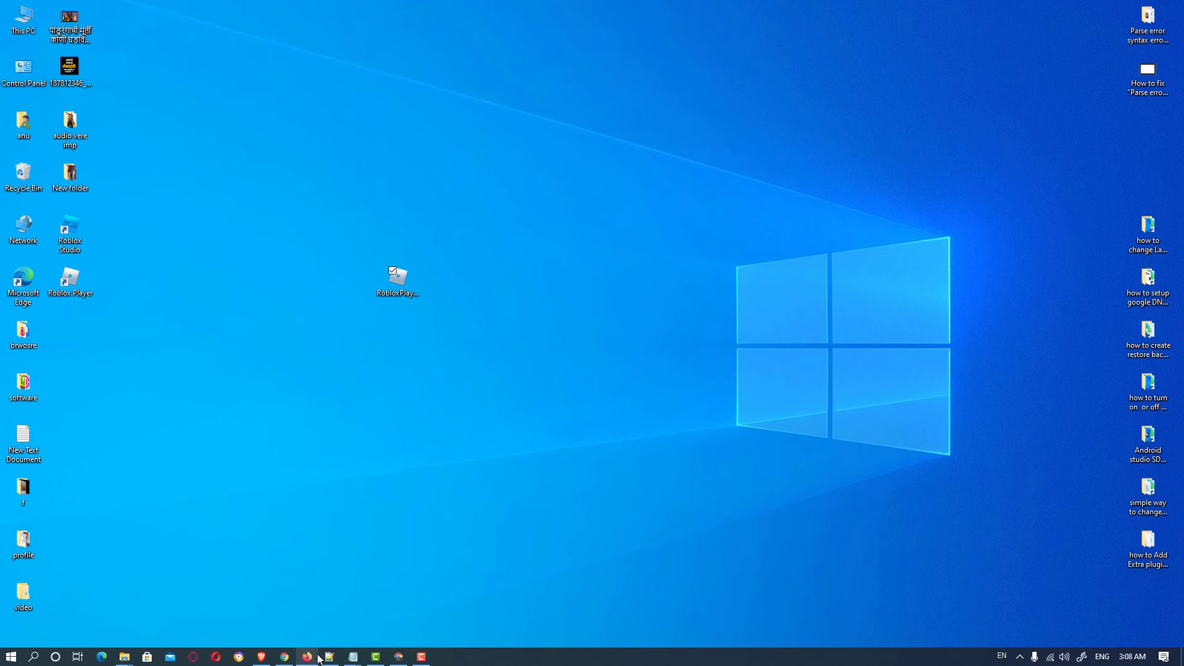
# Back in Chrome, join Blox Fruits and allow the browser to open Roblox
pyautogui.click(376, 657)
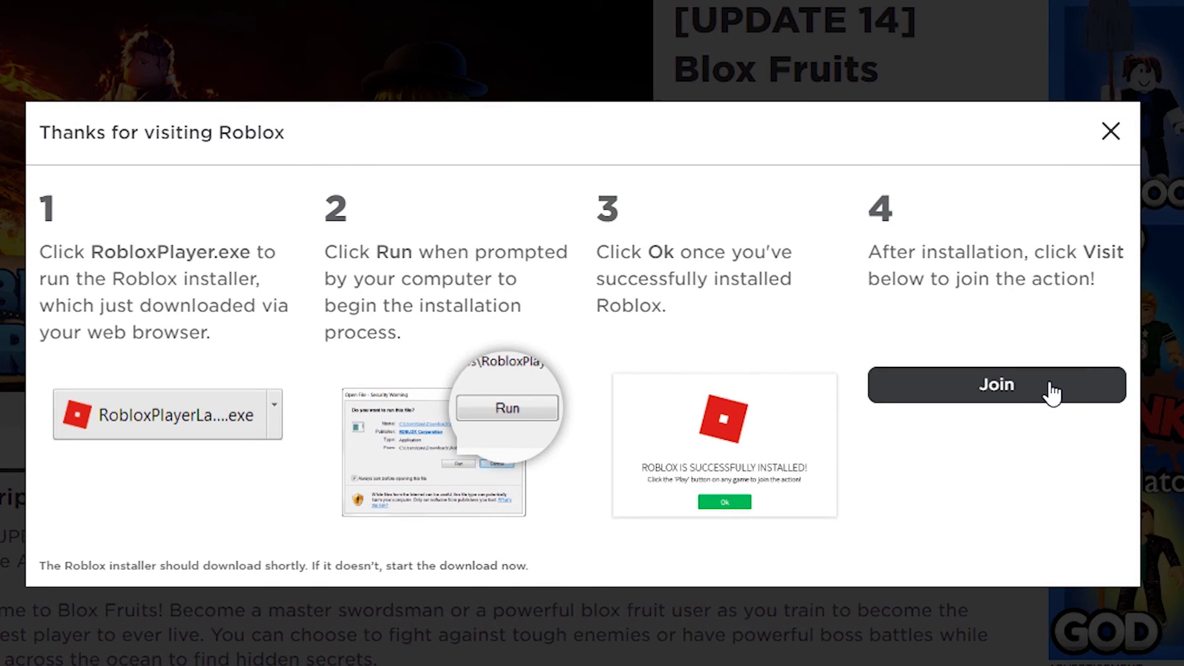
pyautogui.click(1053, 392)
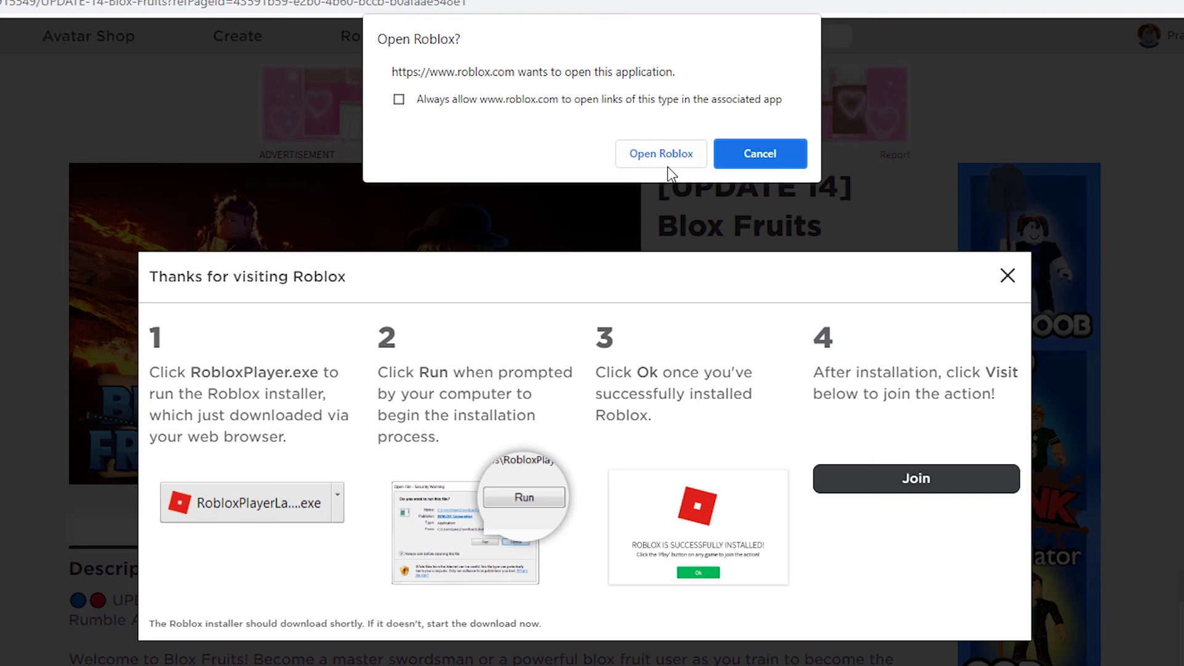
pyautogui.click(662, 160)
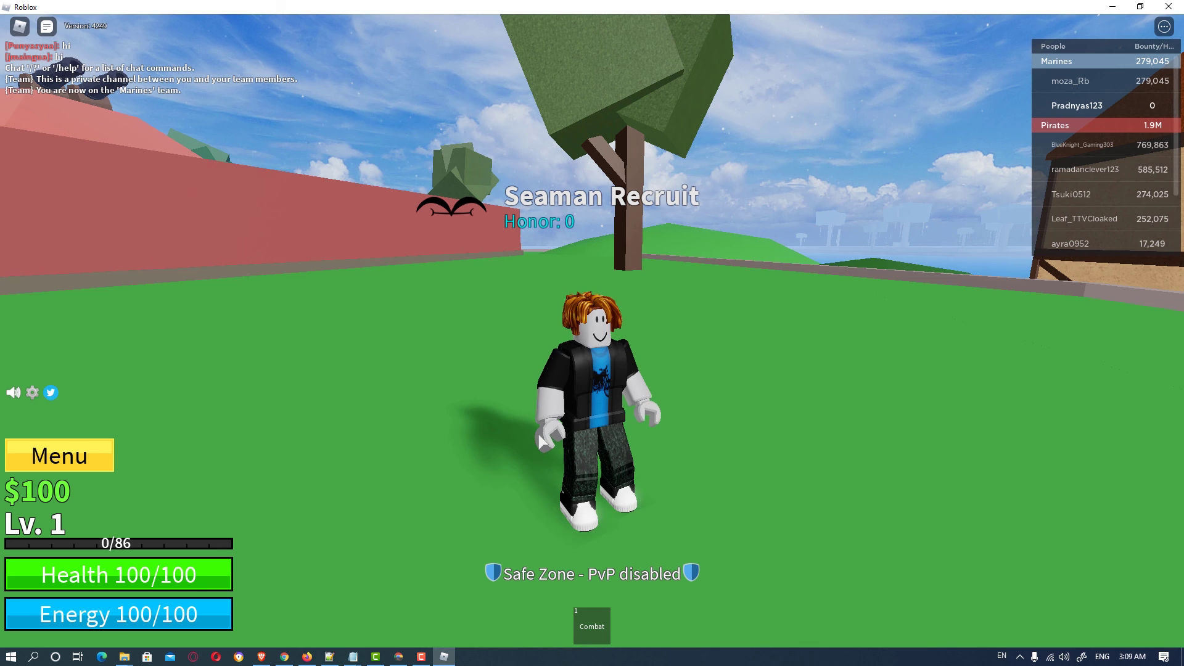
# Walk the avatar forward toward the tree, then forward-left toward the red wall
pyautogui.press('w')
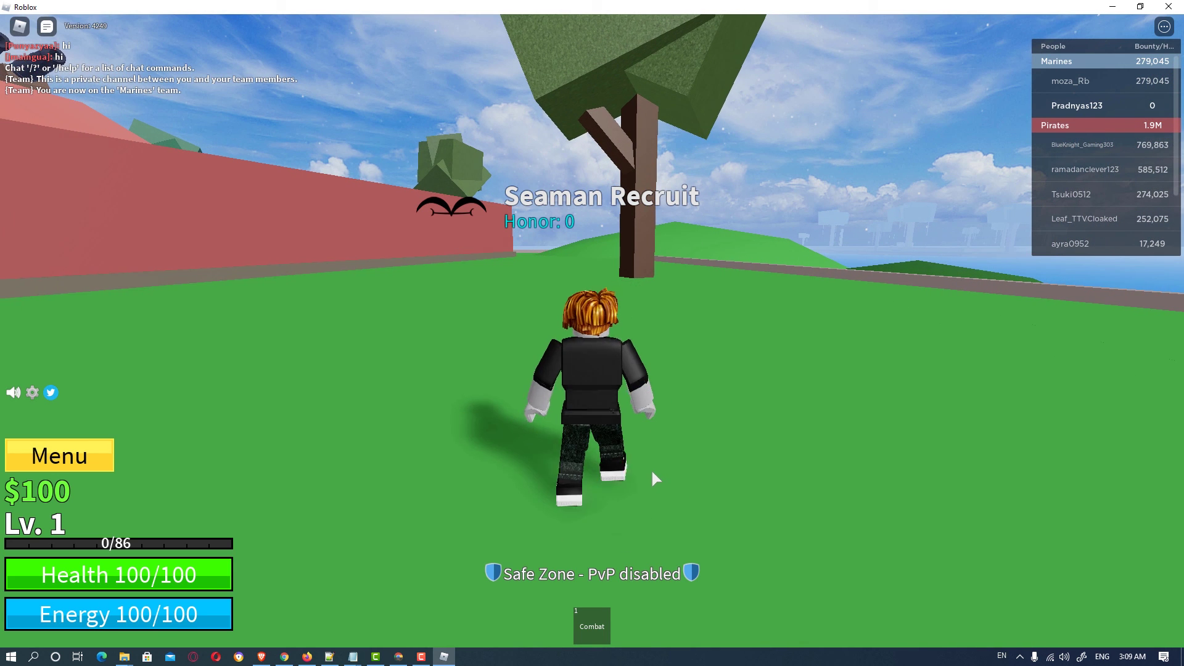
pyautogui.press('w')
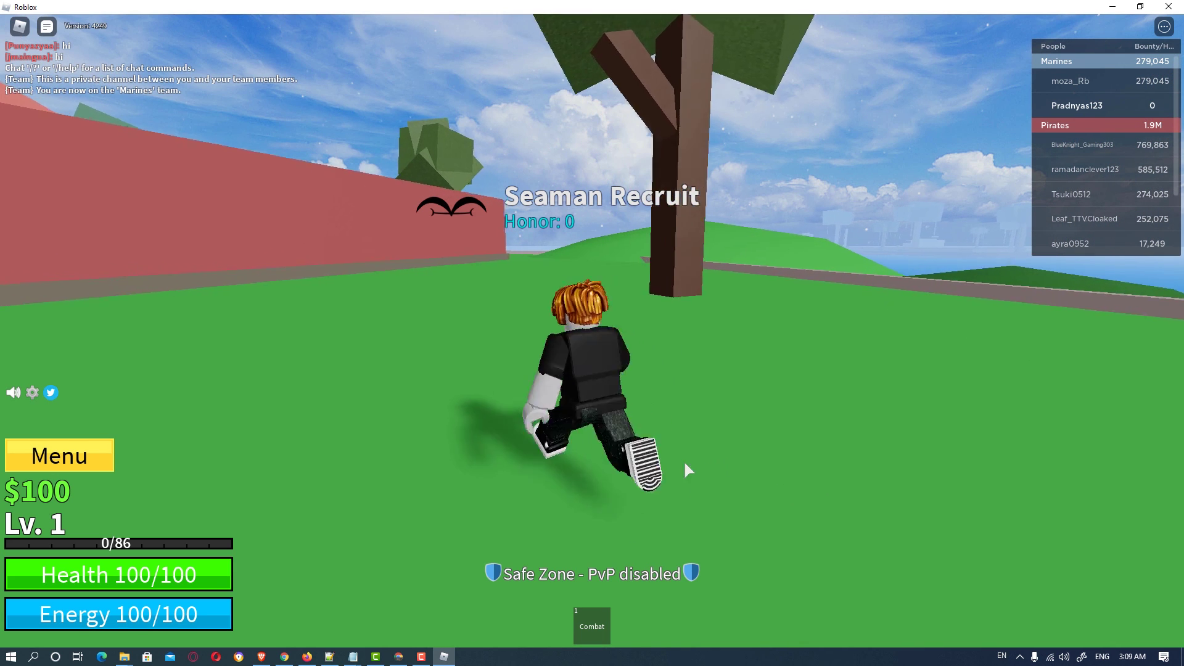
pyautogui.press('a')
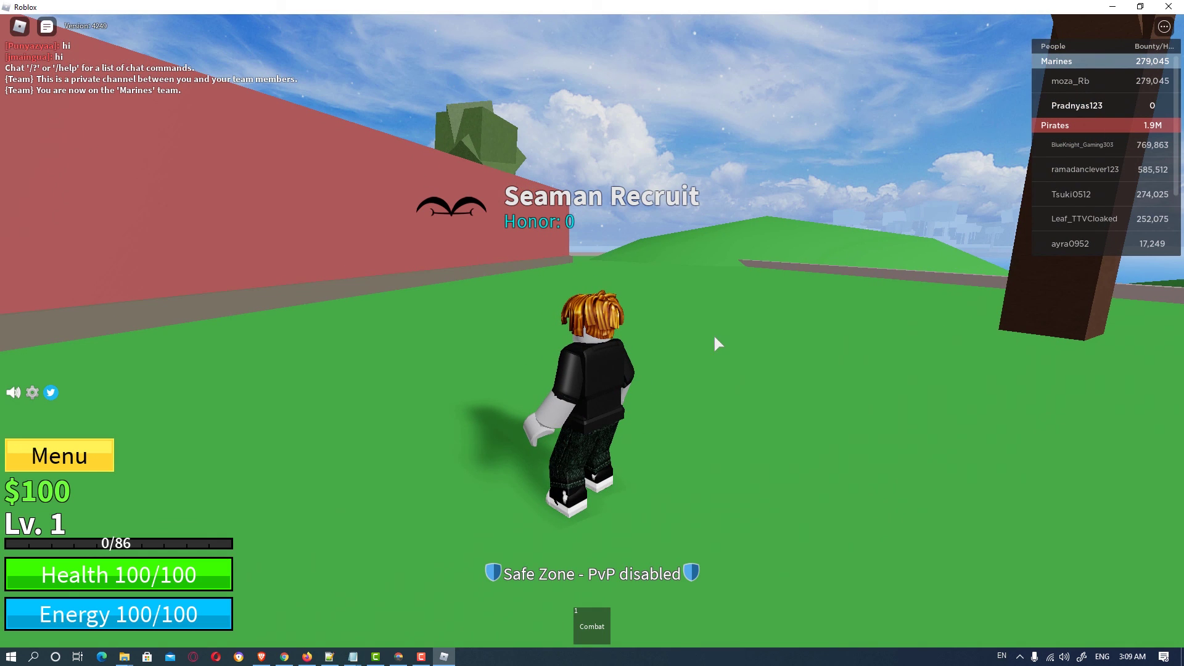